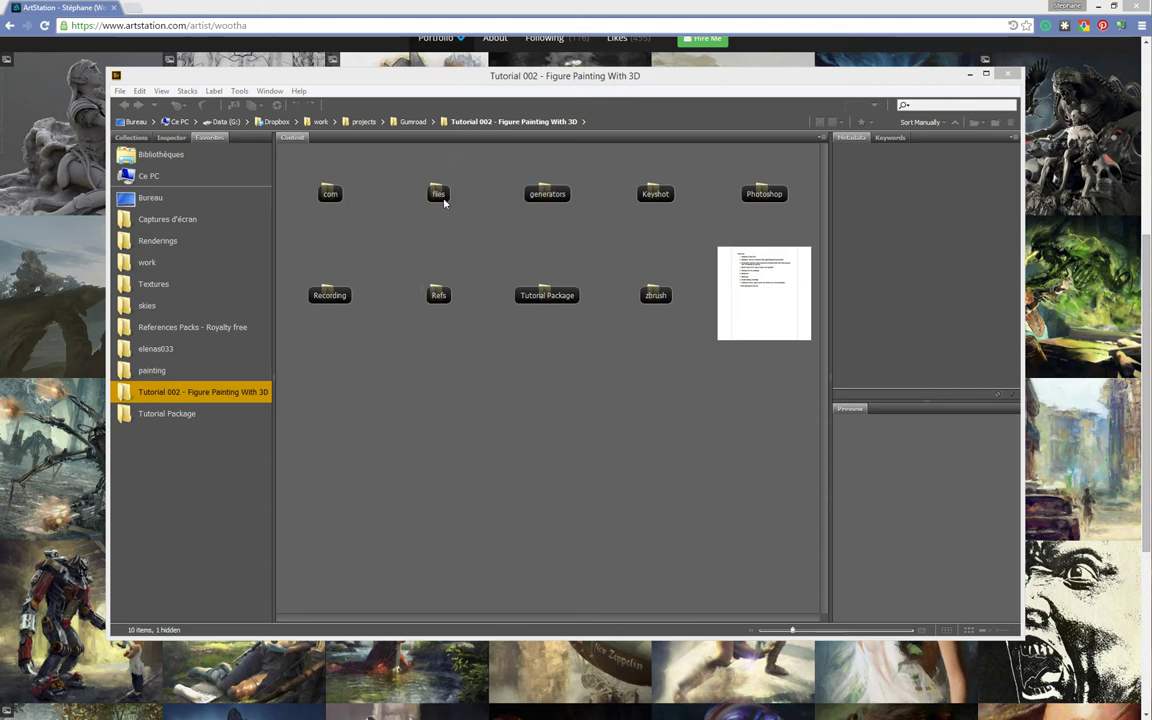
Open the Refs folder and maximize the Bridge window to full screen.
left_click(437, 306)
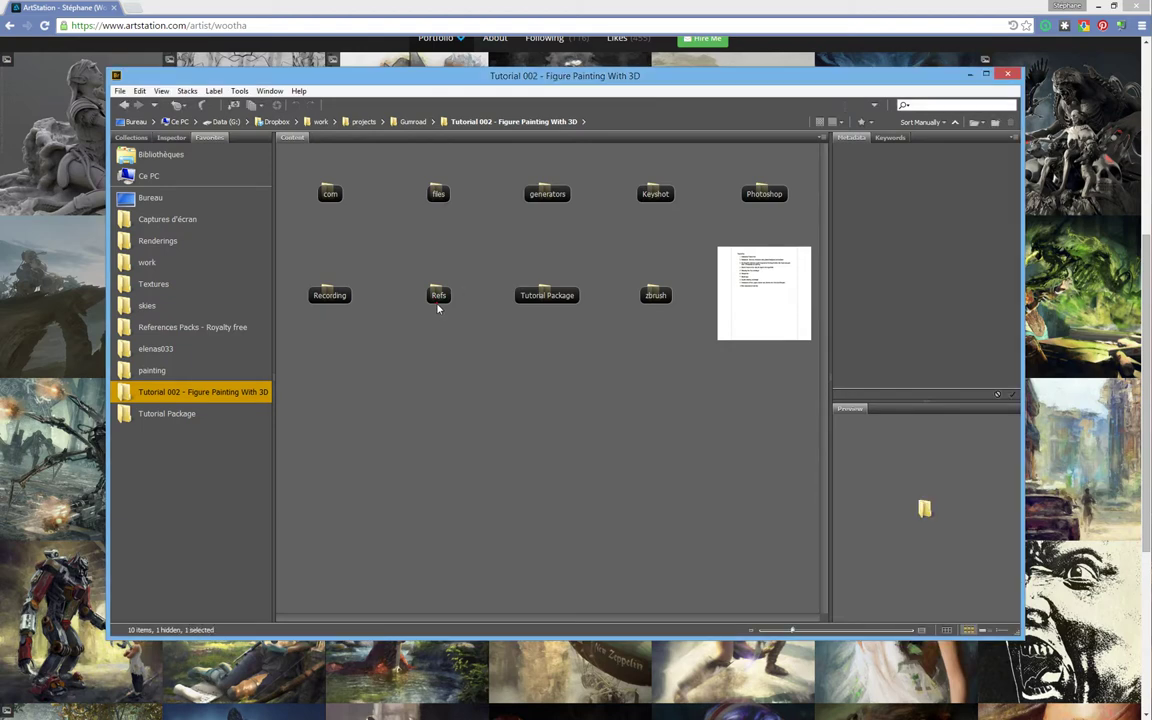
double_click(437, 306)
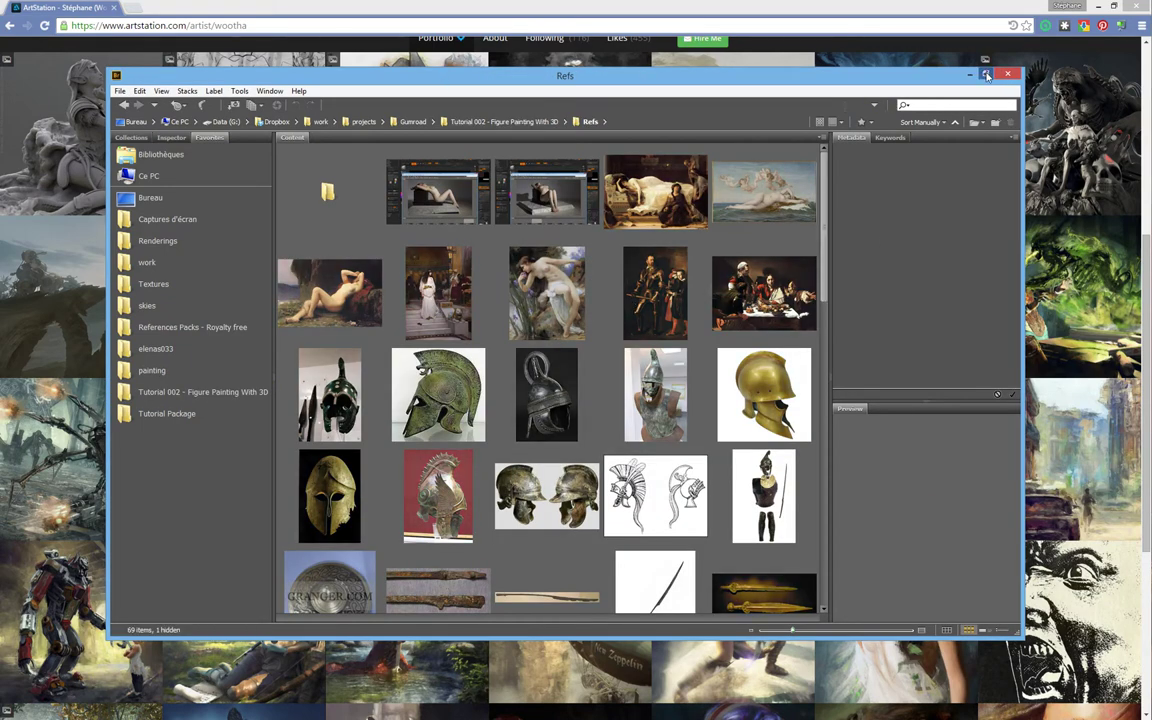
double_click(886, 73)
Browse the 69 reference thumbnails and select the first screenshot.
mouse_move(955, 203)
left_mouse_down()
mouse_move(955, 485)
mouse_move(975, 189)
left_mouse_up()
mouse_move(956, 241)
left_mouse_down()
mouse_move(964, 257)
mouse_move(1143, 290)
left_mouse_up()
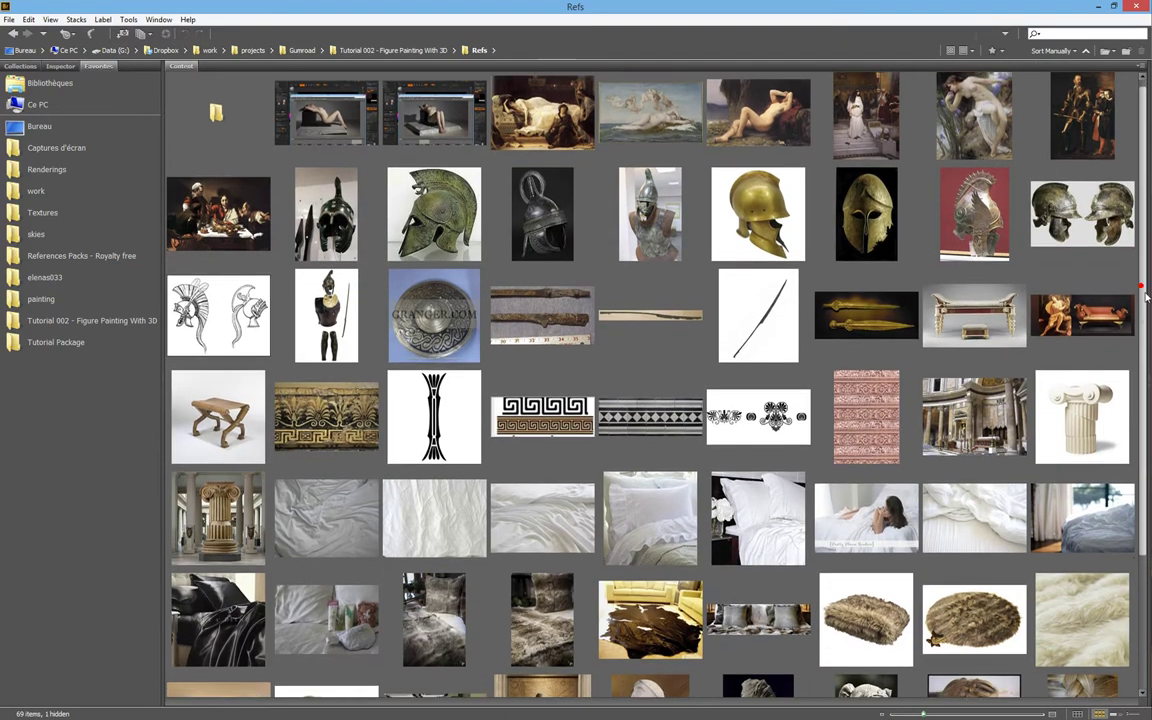
scroll(1140, 289, "down", 2)
scroll(1136, 289, "up", 1)
scroll(1140, 330, "down", 2)
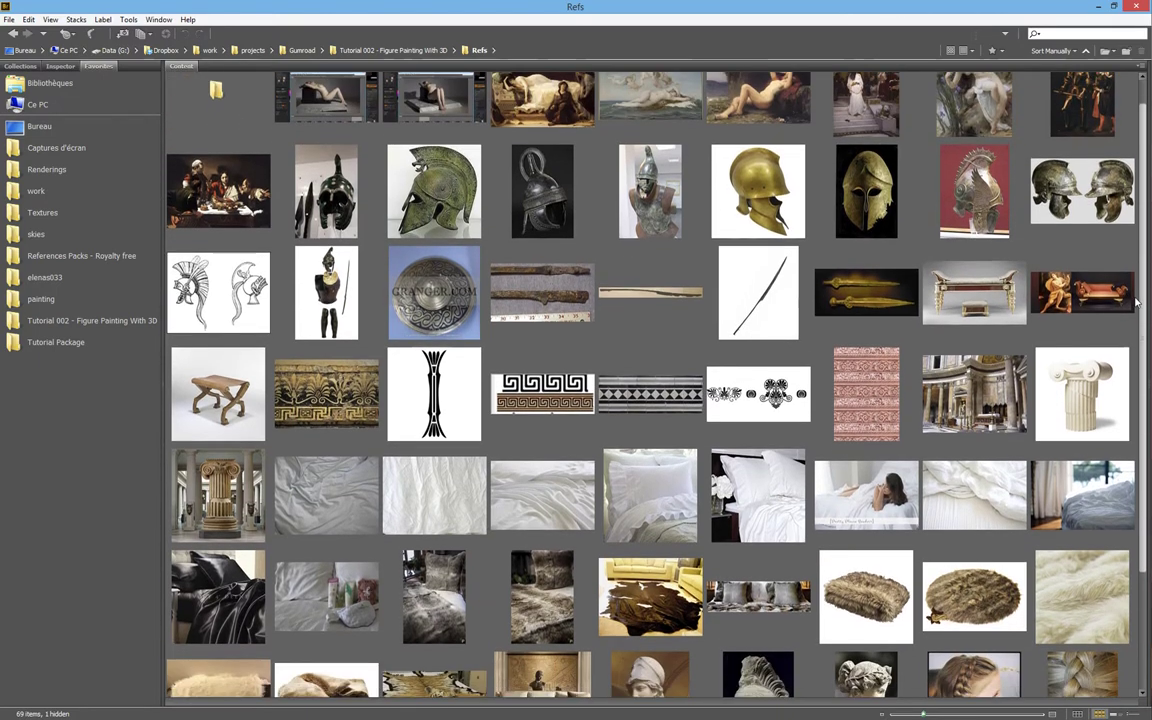
scroll(1140, 353, "down", 3)
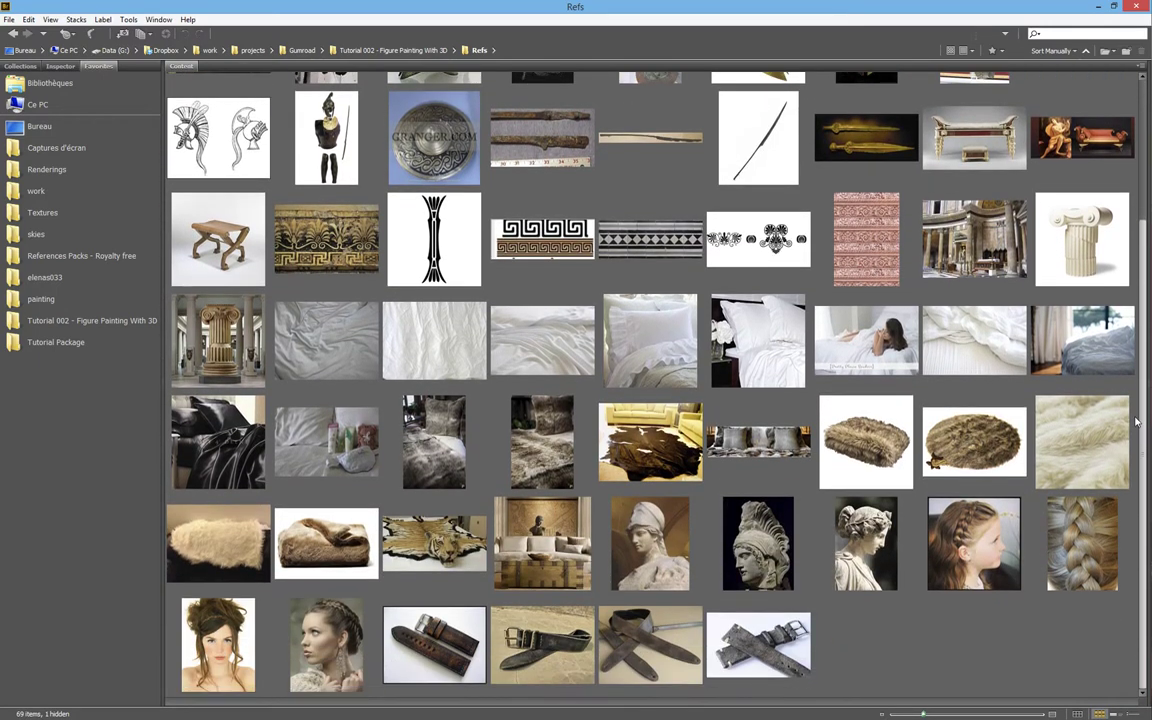
scroll(1135, 261, "up", 4)
scroll(1134, 261, "up", 1)
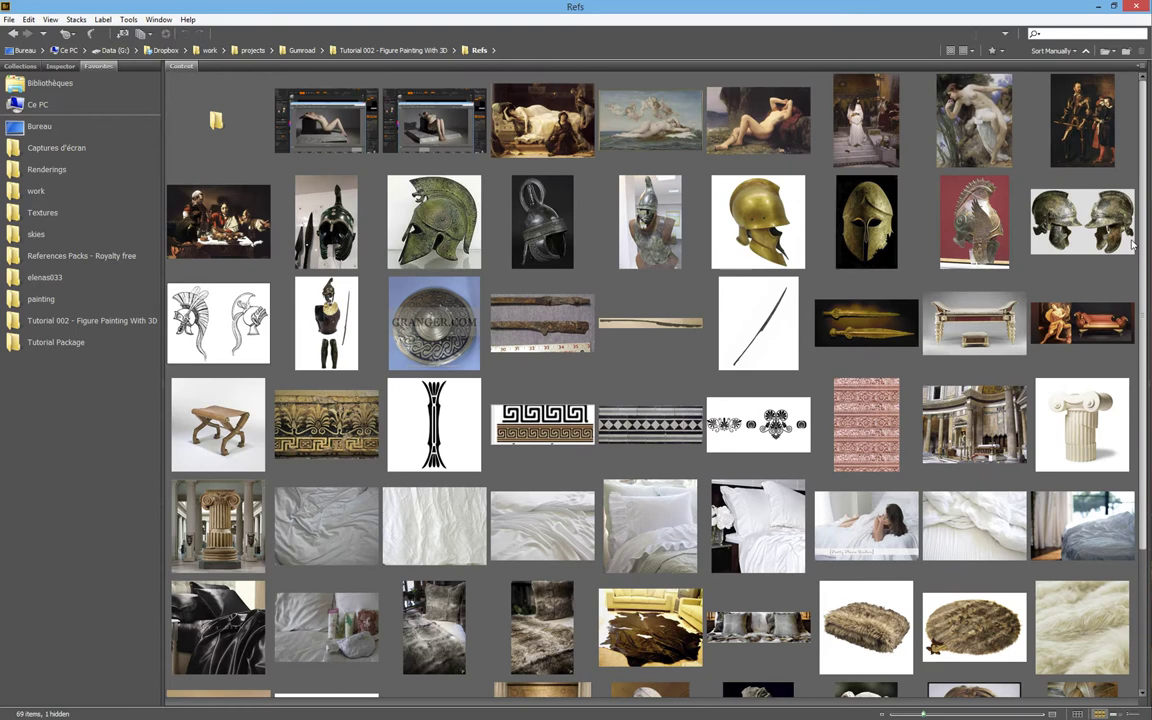
scroll(1135, 273, "down", 1)
scroll(1138, 273, "up", 1)
left_click(337, 148)
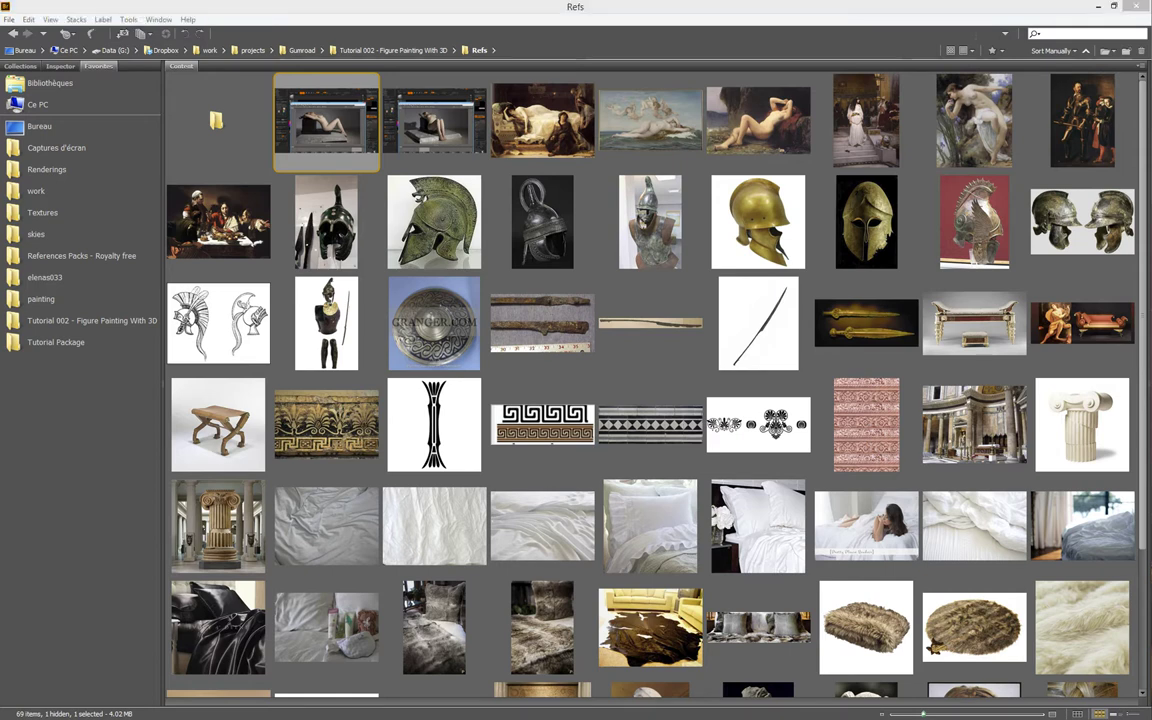
Reselect the first screenshot reference and step to the second one.
left_click(393, 140)
left_click(333, 140)
key("Right")
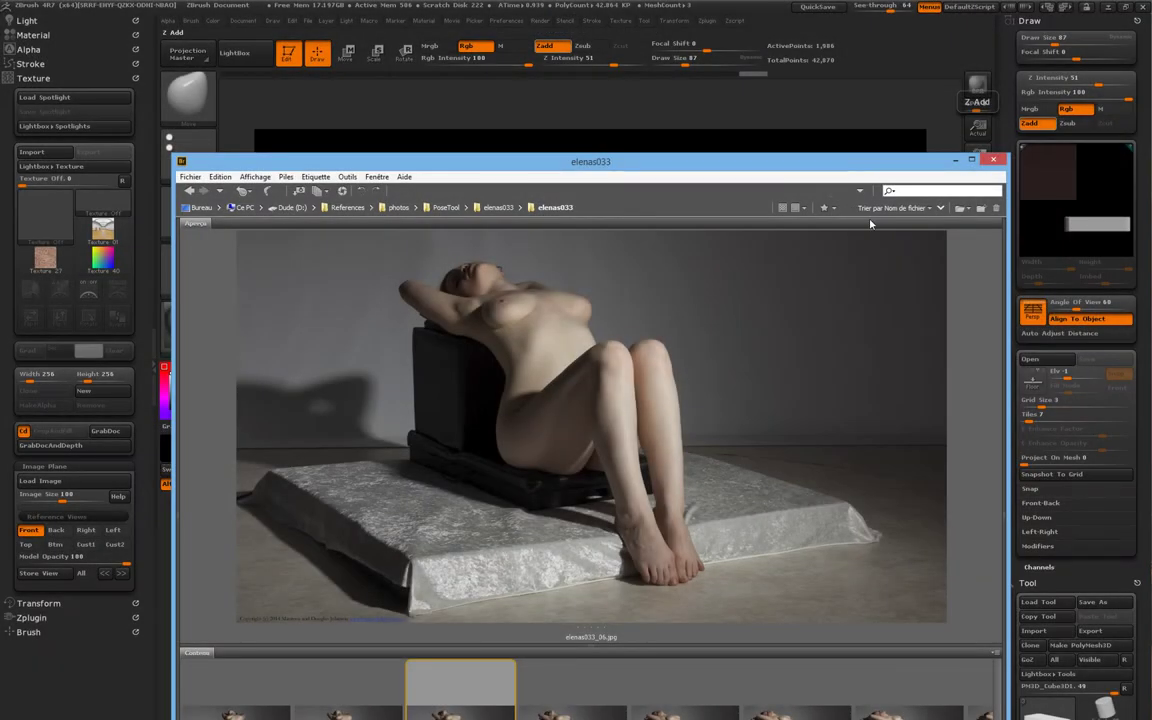
Compare two elenas033 photos in the viewer, then switch to the Posespace Pose Tool.
left_click(905, 700)
left_click(460, 700)
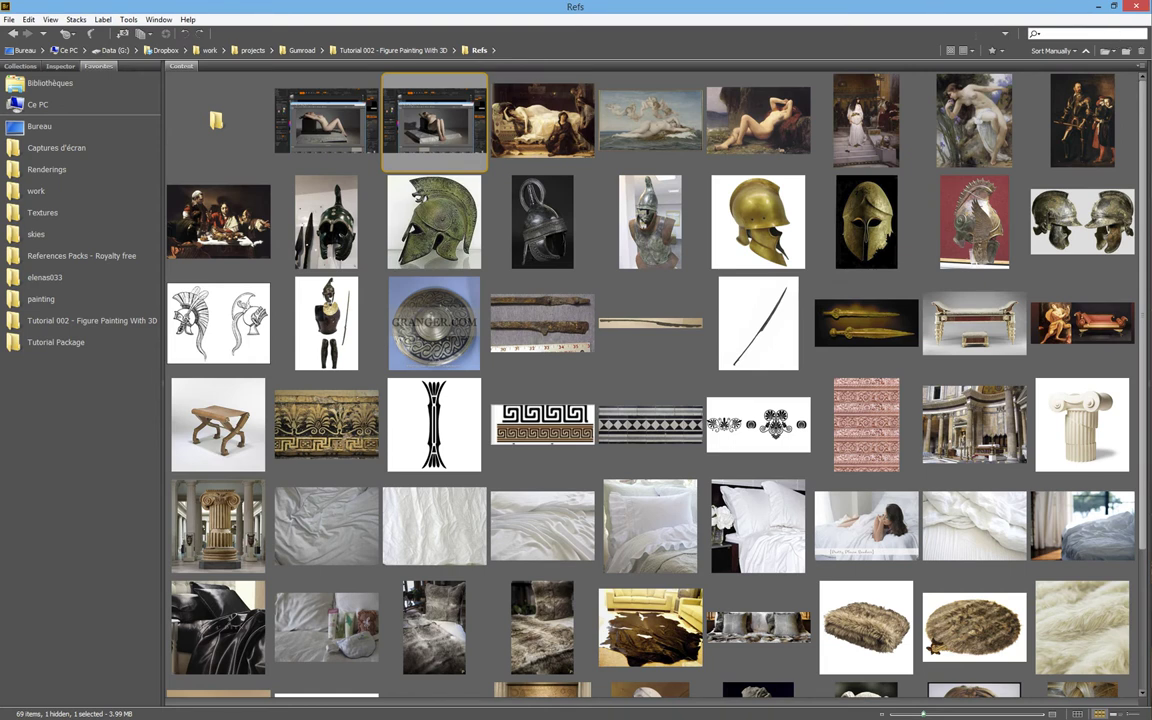
key("alt+Tab")
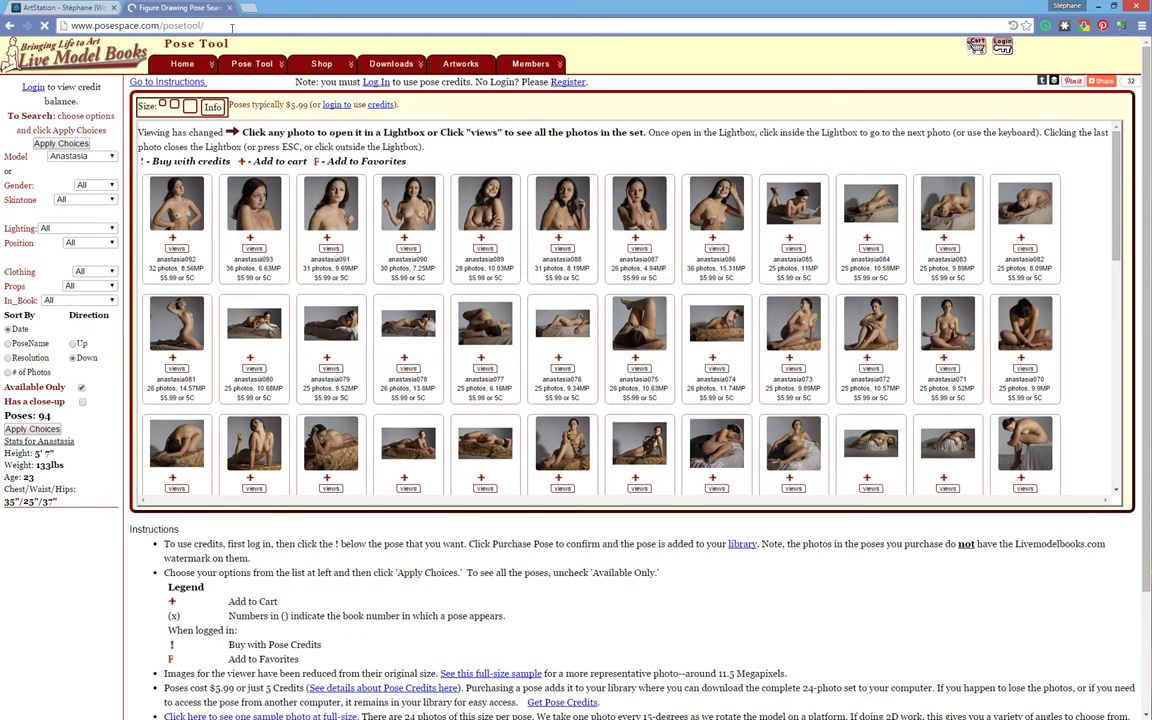
Scroll the Anastasia pose grid down to show anastasia056 through anastasia022.
left_click(216, 25)
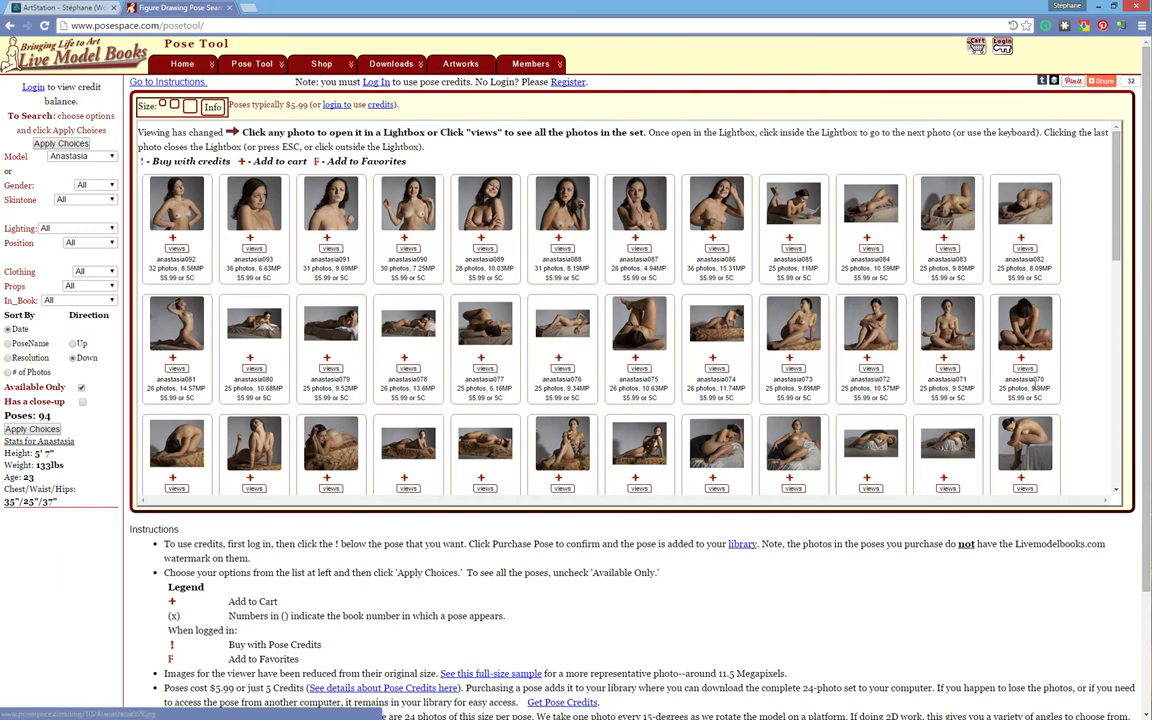
left_click_drag(1118, 234, 1121, 293)
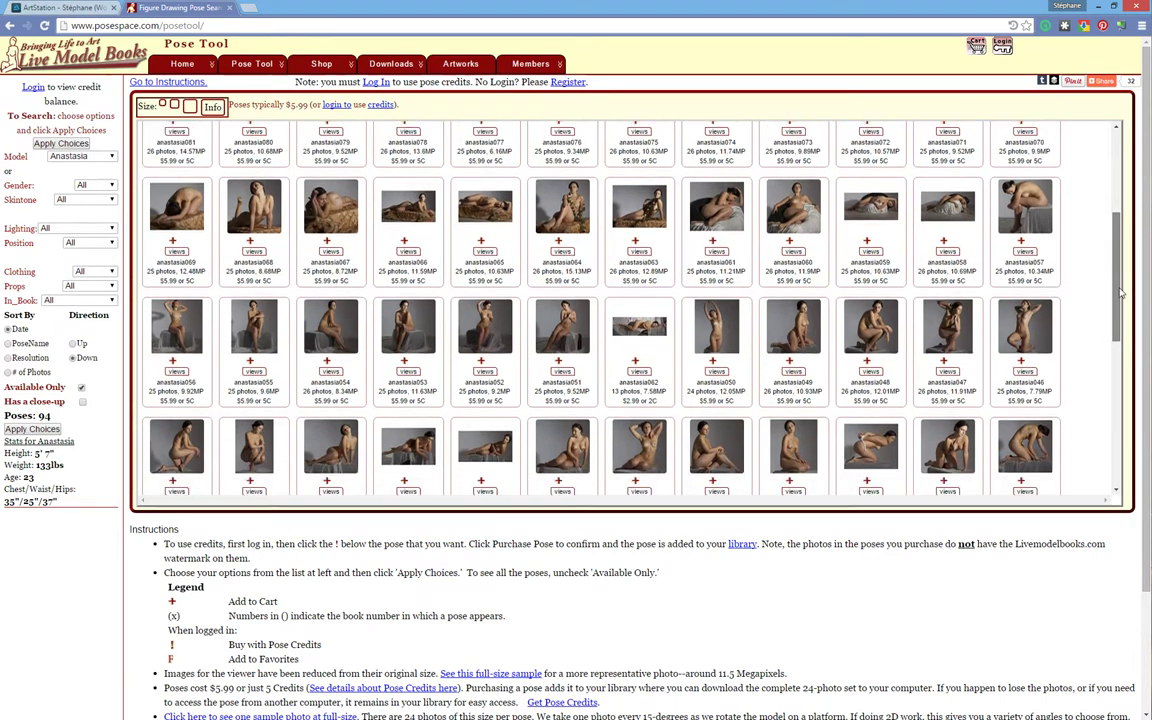
left_click_drag(1121, 292, 1126, 361)
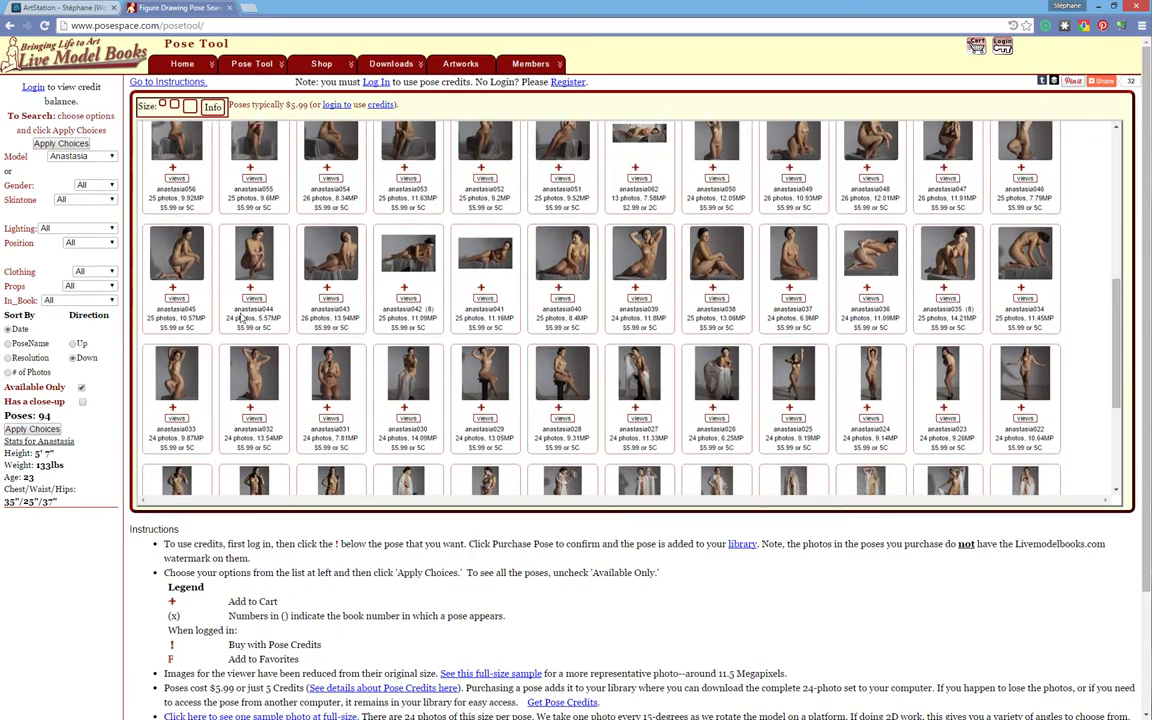
left_click(329, 297)
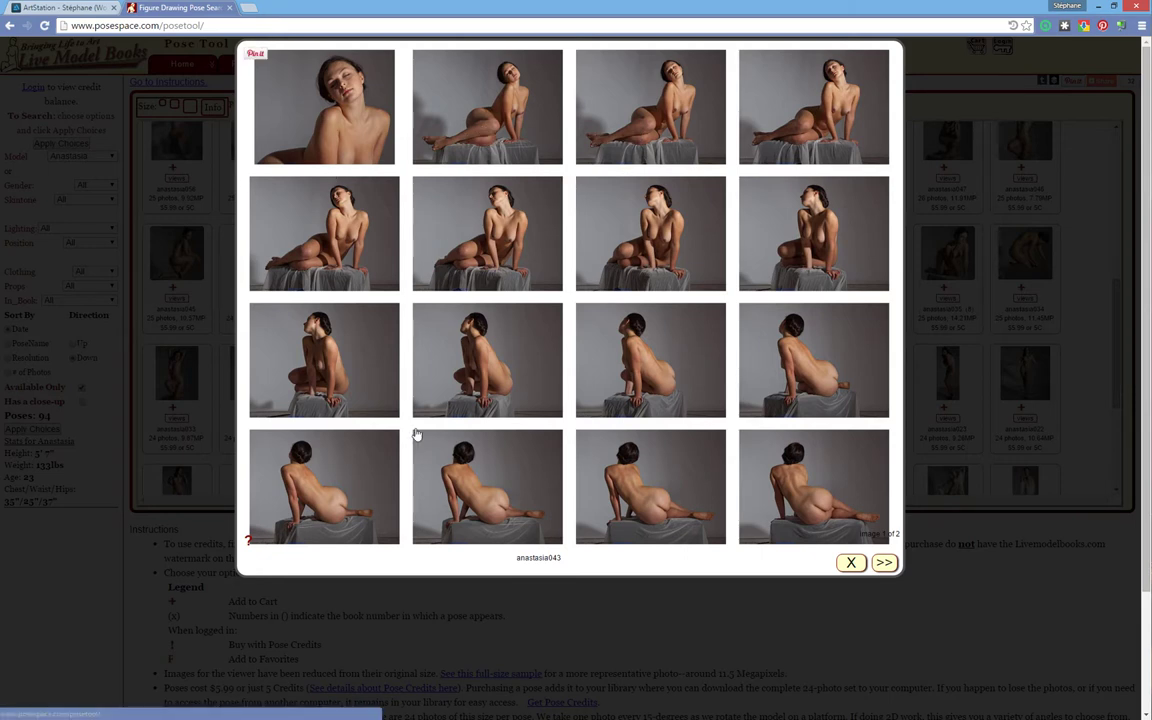
left_click(884, 562)
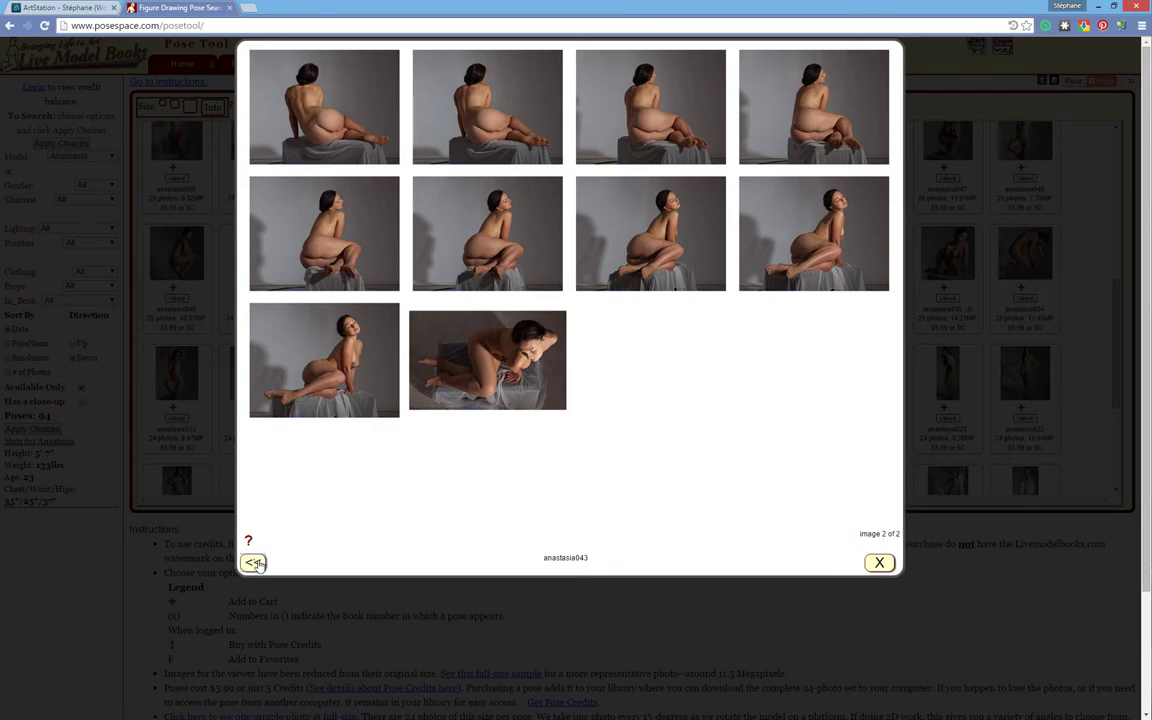
left_click(253, 562)
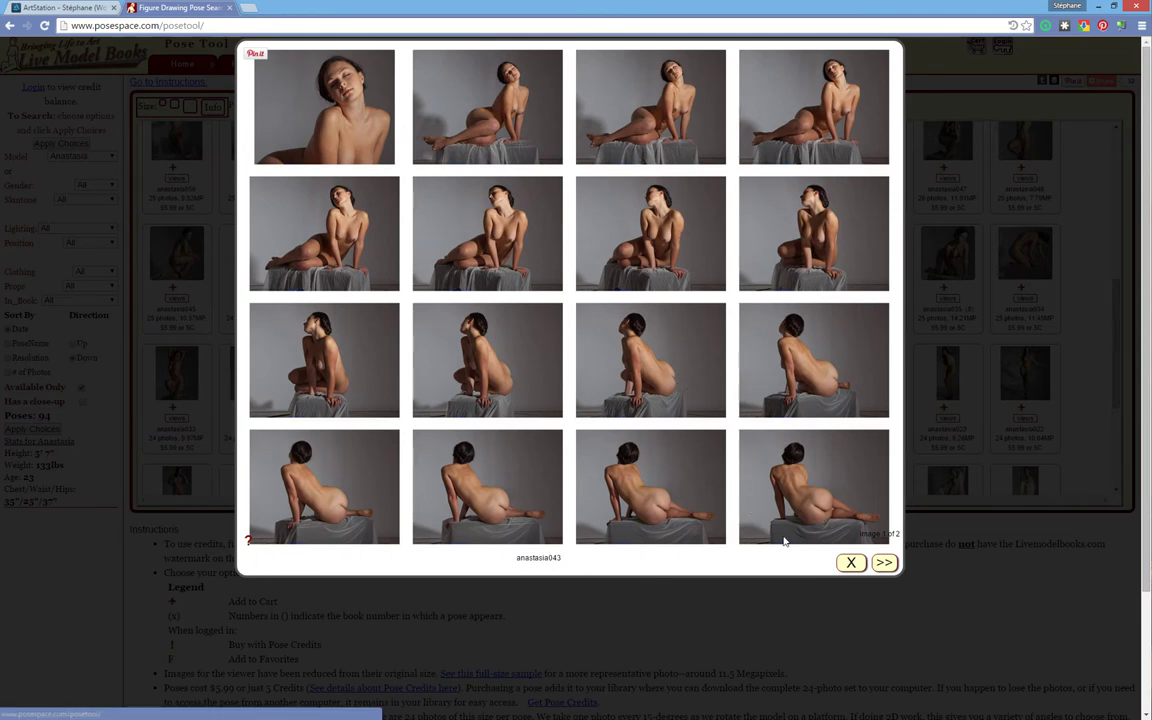
left_click(851, 563)
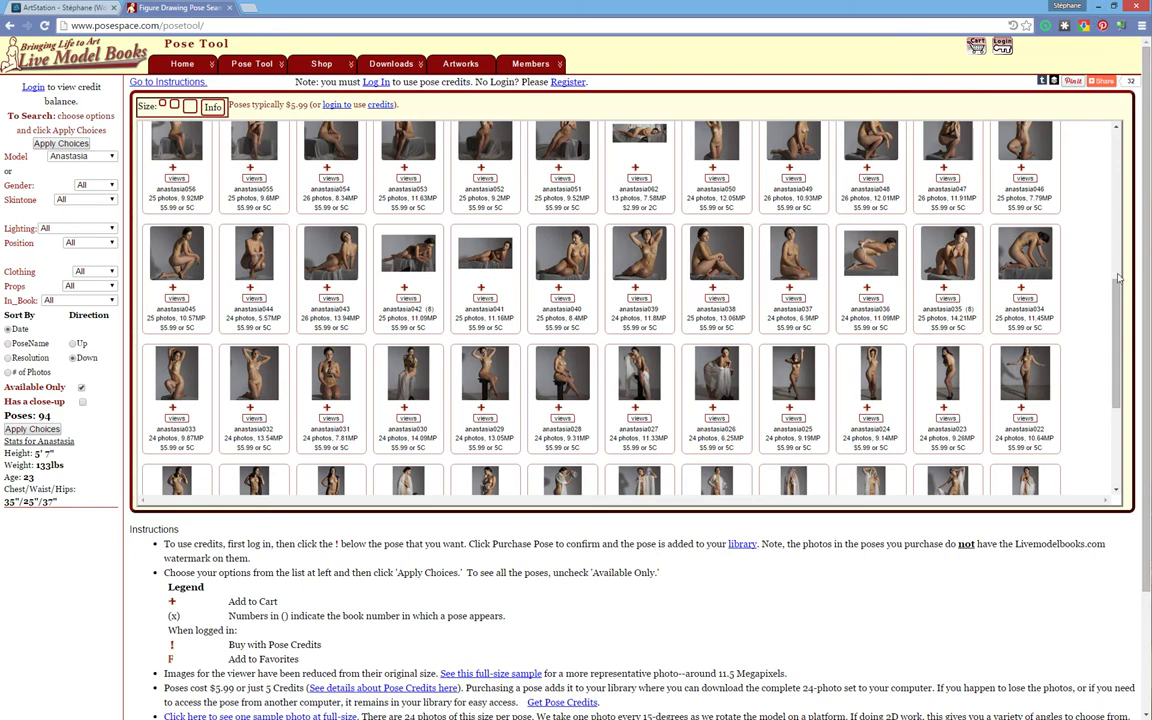
Scroll the Anastasia pose grid up and down, then return to Bridge's Refs thumbnails.
left_click_drag(1117, 290, 1117, 258)
scroll(1117, 258, "up", 1)
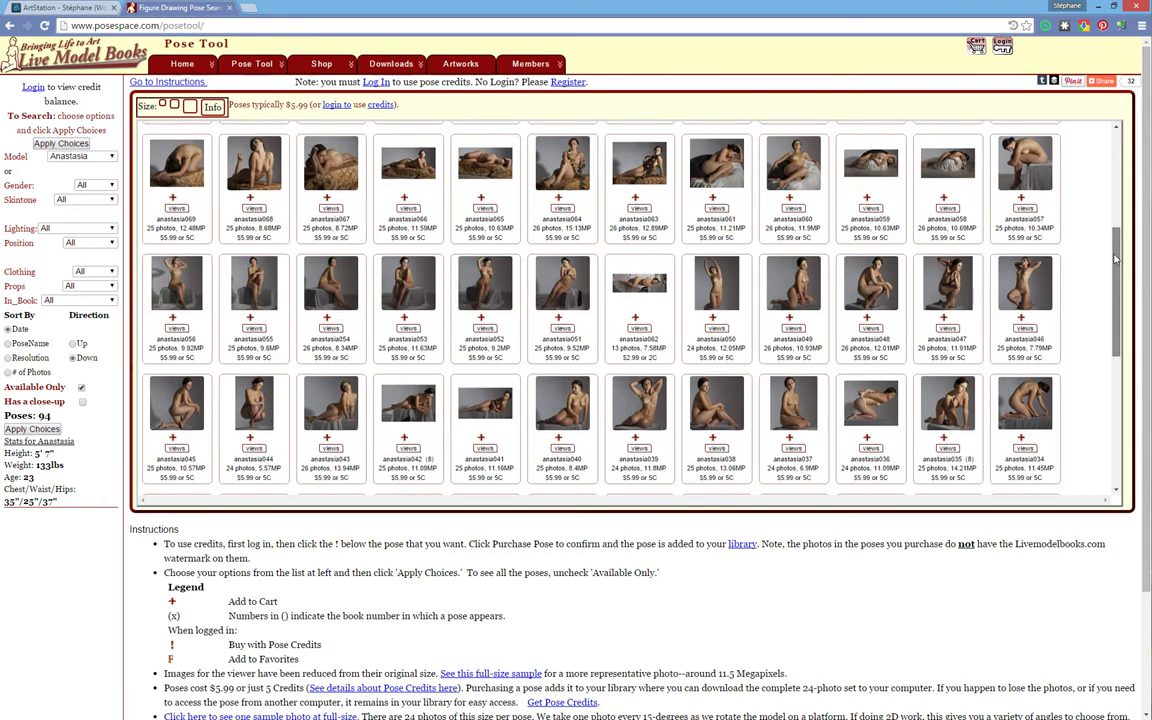
left_click_drag(1117, 258, 1118, 260)
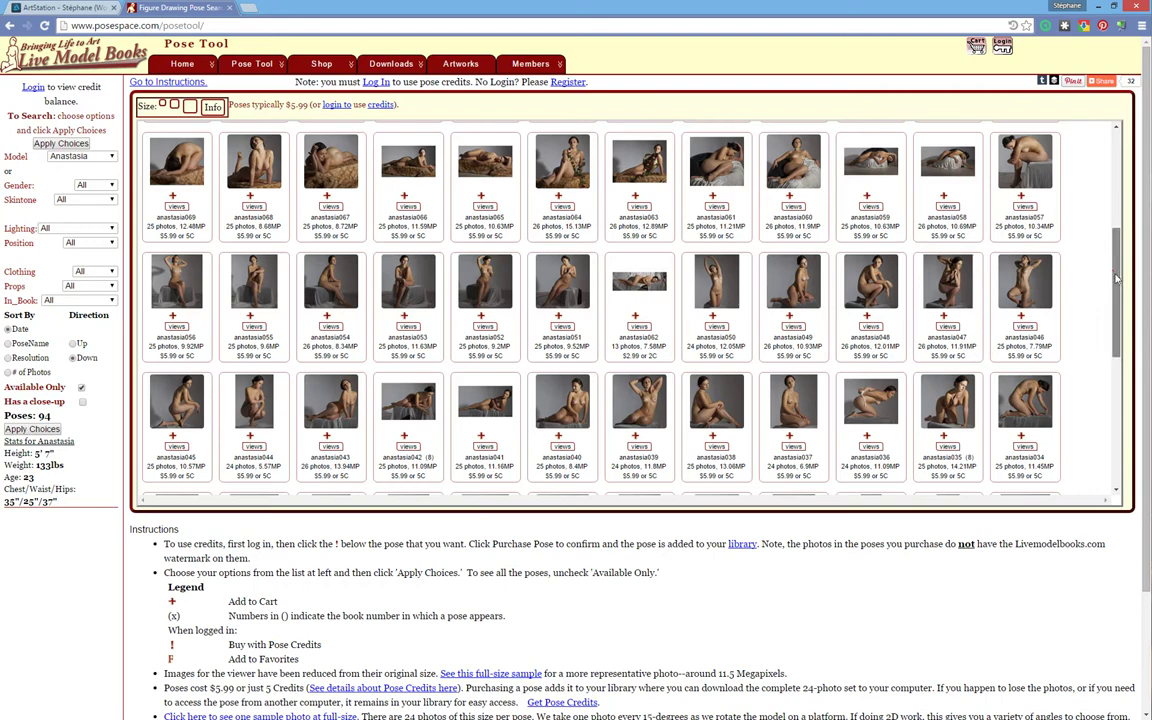
left_click_drag(1120, 303, 1121, 318)
scroll(1120, 318, "down", 2)
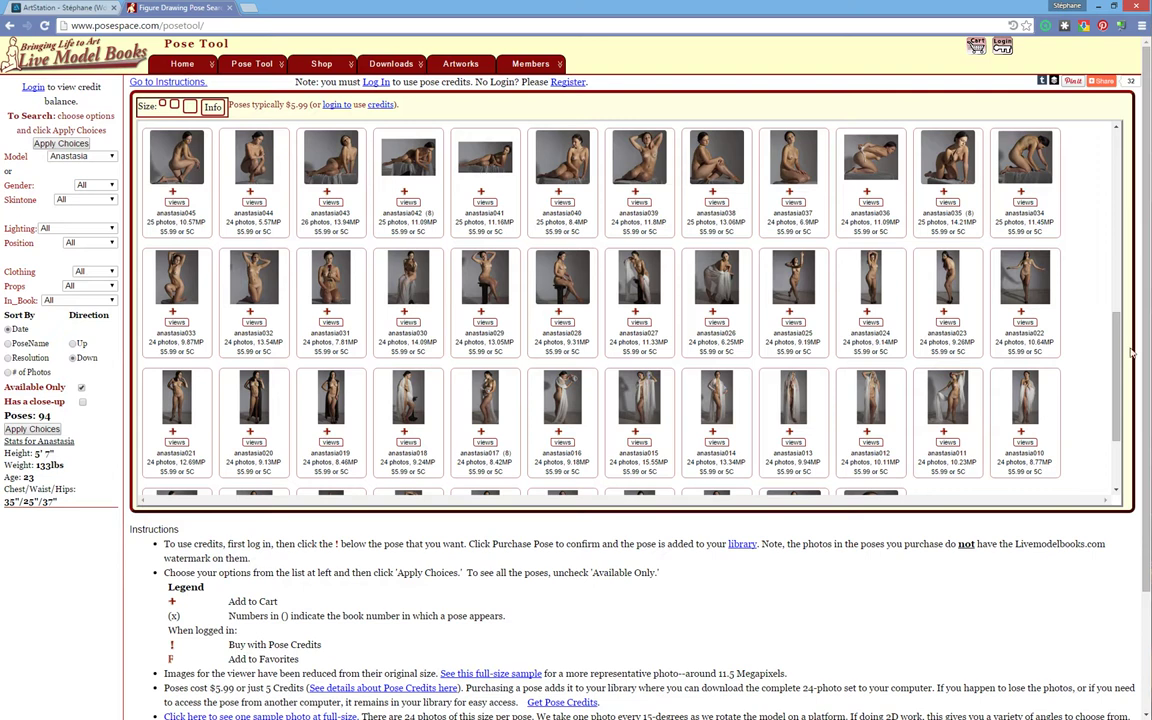
left_click_drag(1118, 357, 1118, 360)
key("alt+Tab")
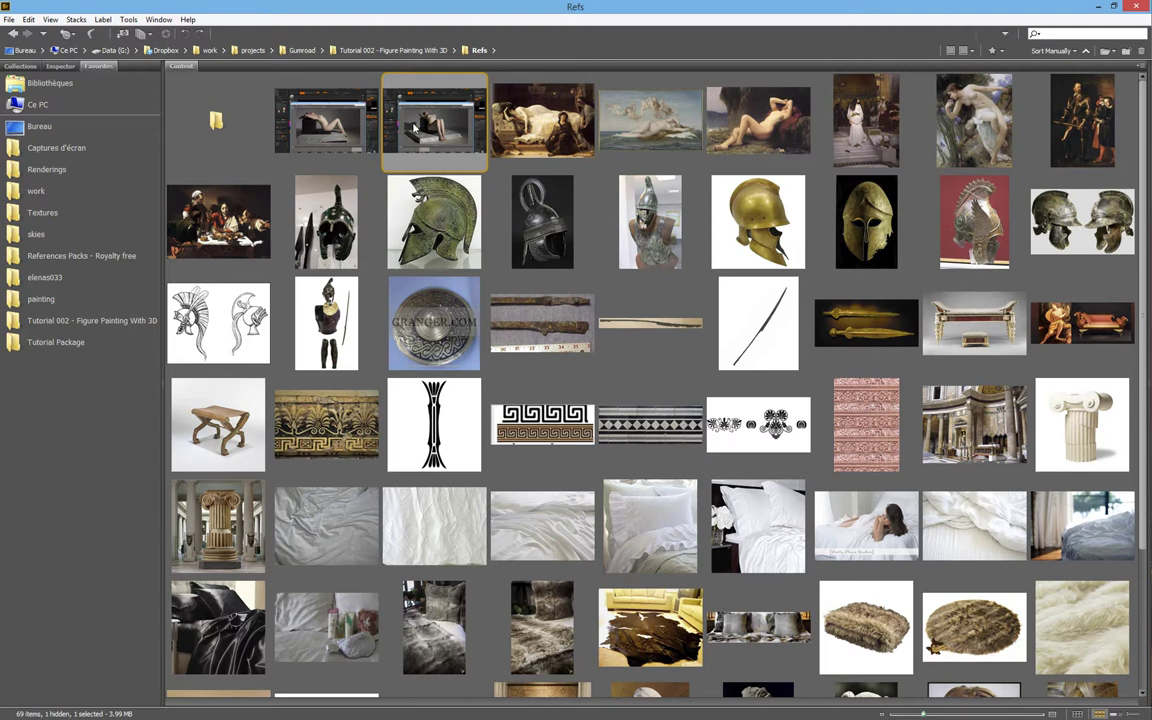
Select the first and then the second screenshot thumbnail in Refs.
left_click(336, 132)
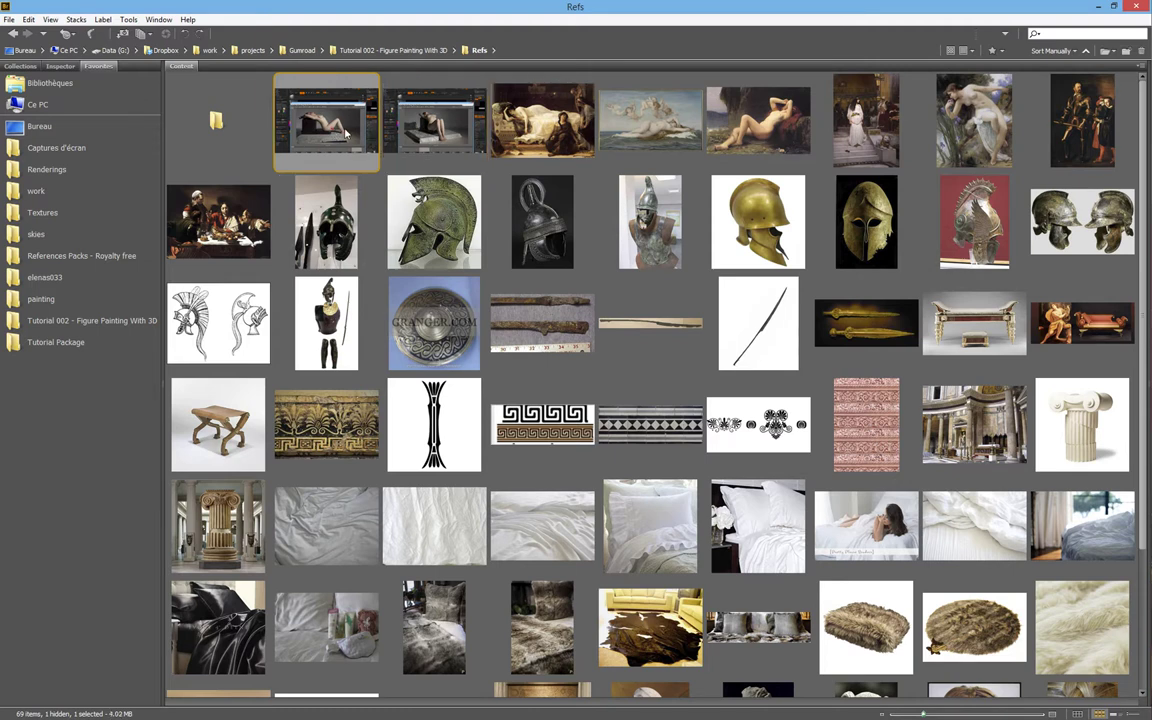
left_click(432, 130)
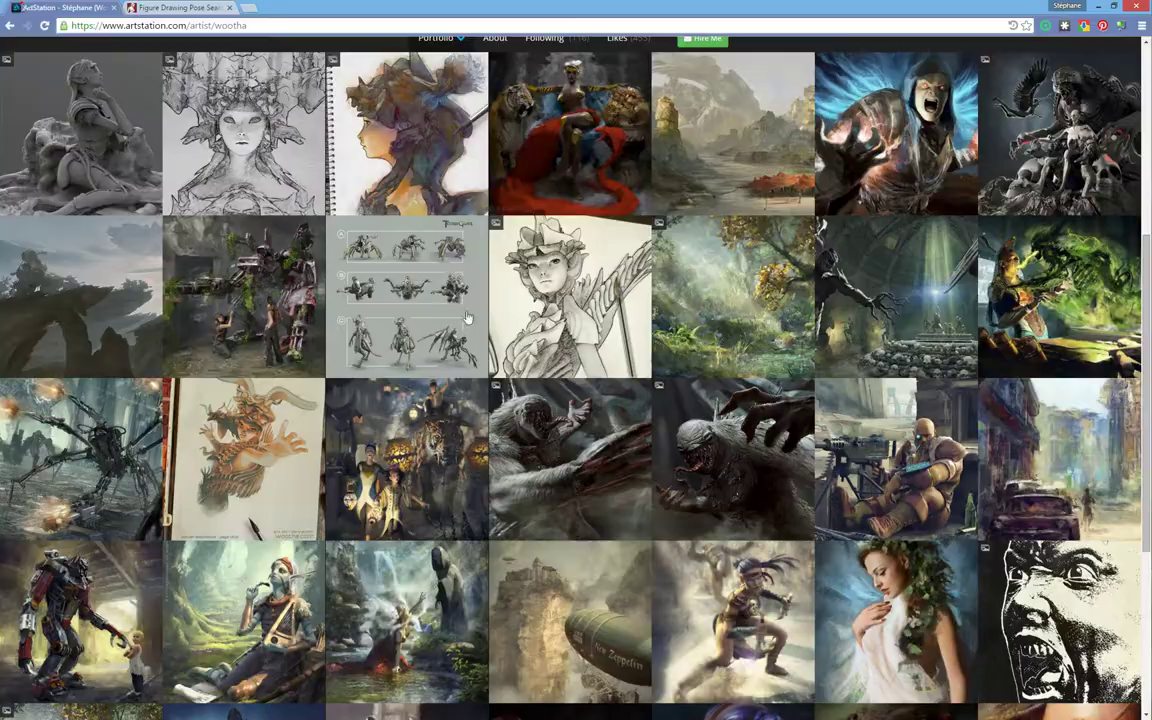
Scroll the ArtStation gallery and open The Girl in Red figure study.
scroll(466, 317, "down", 5)
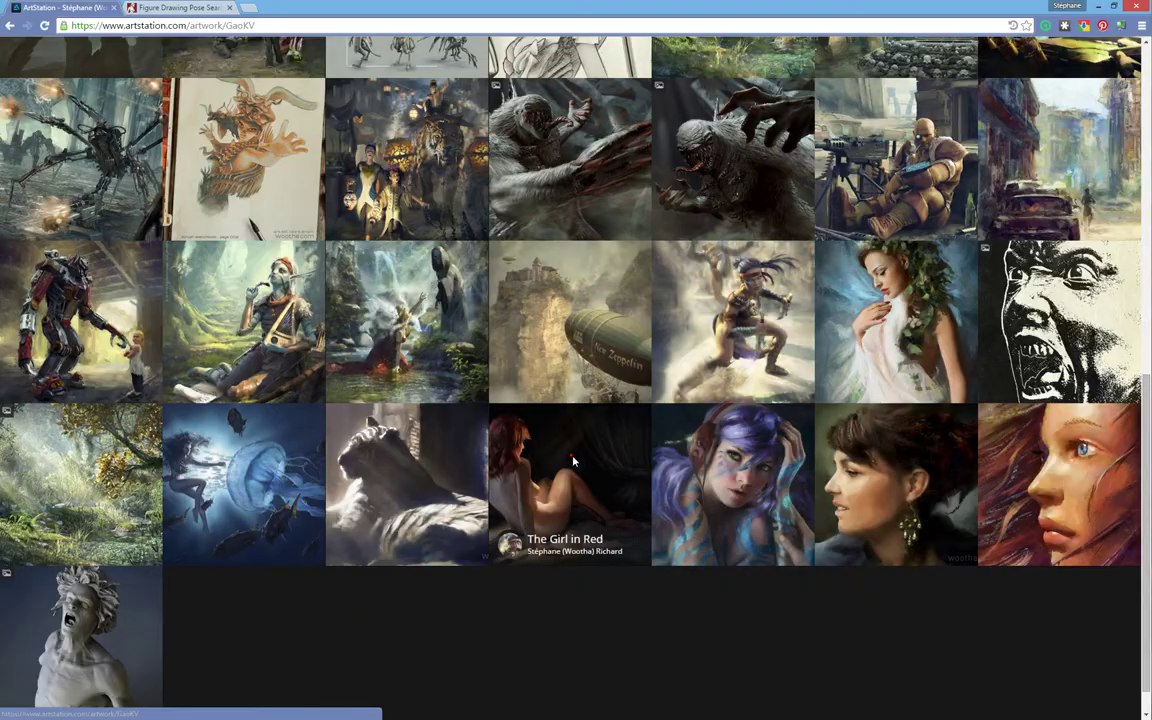
left_click(574, 463)
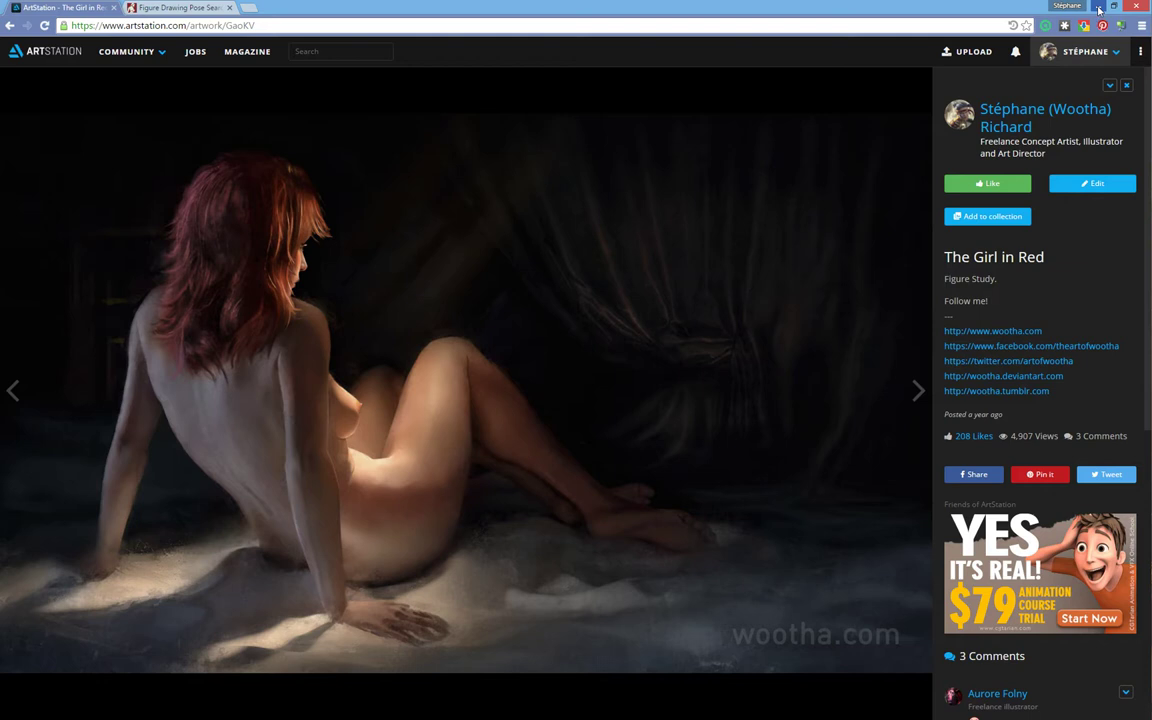
Minimize Chrome, return to the Refs window, and select the first screenshot reference.
left_click(1098, 8)
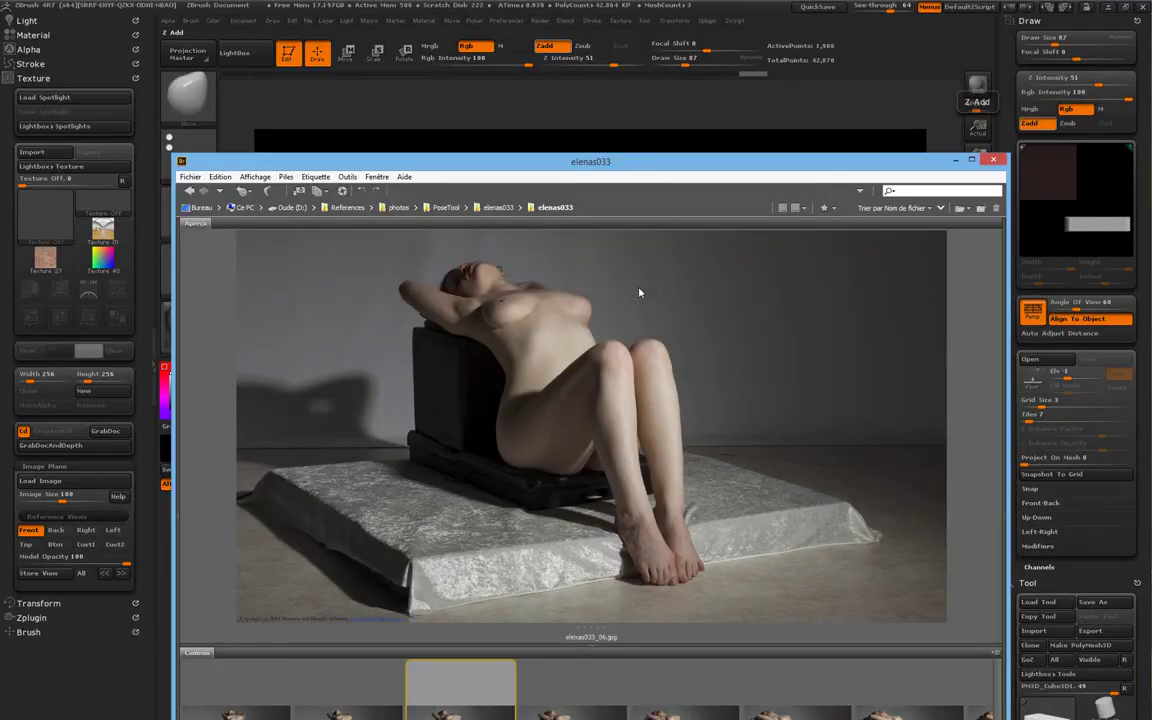
key("alt+Tab")
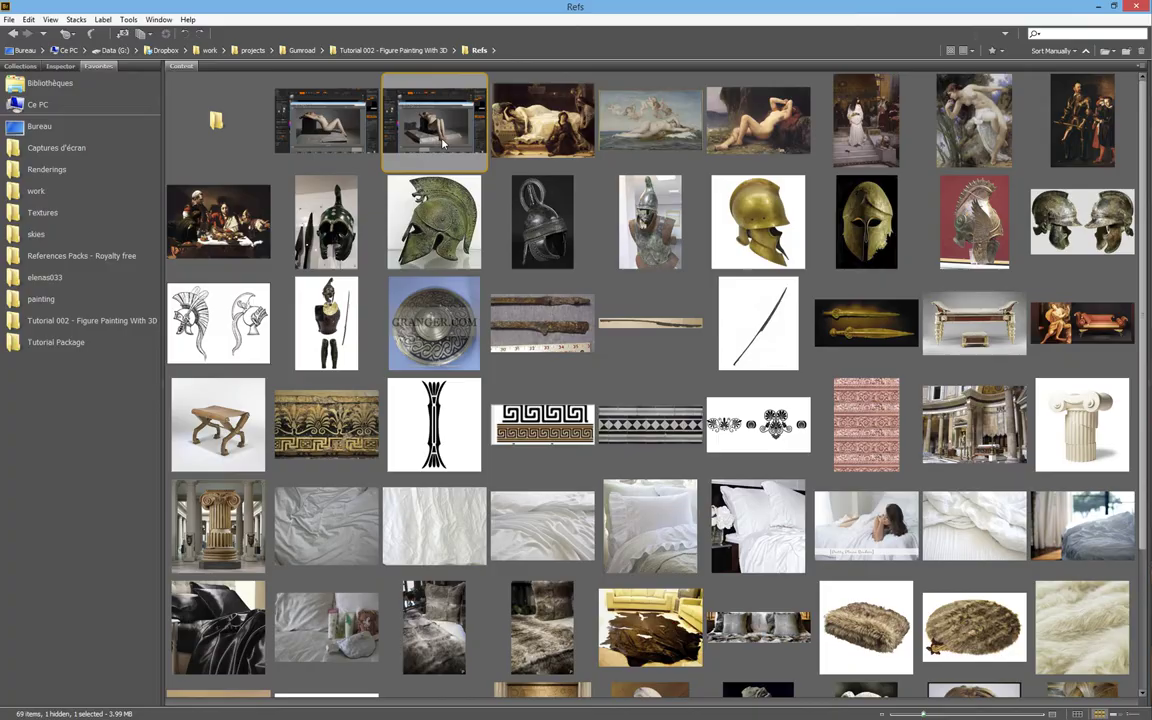
left_click(340, 133)
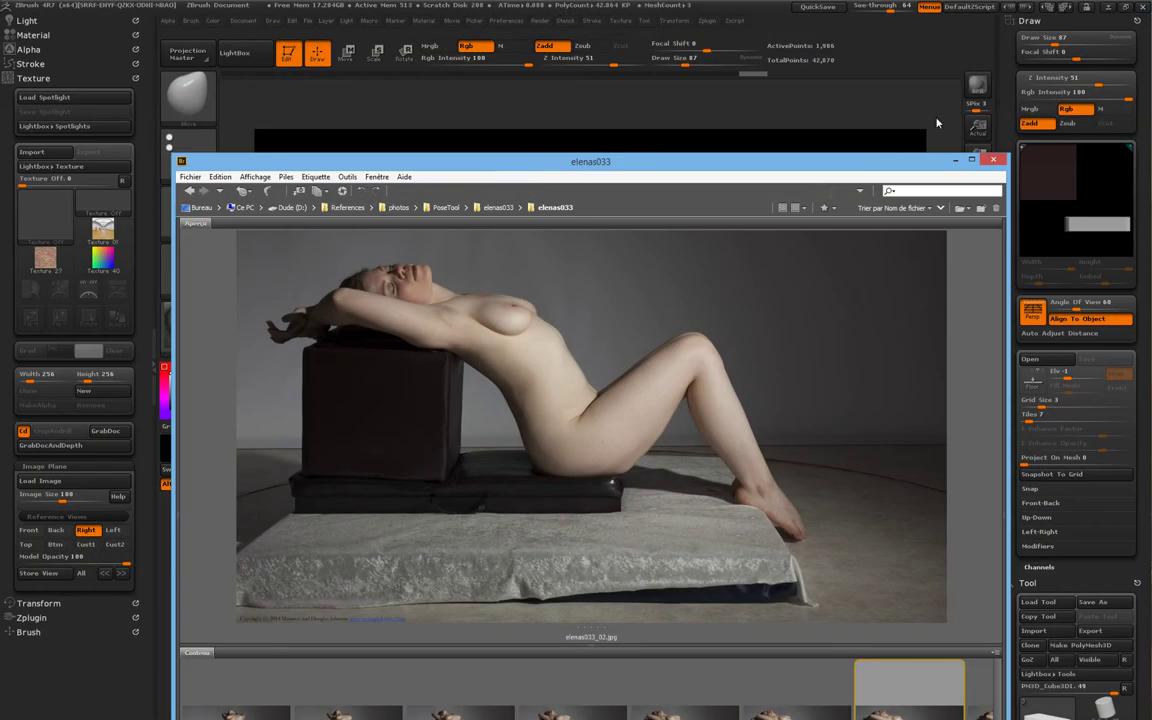